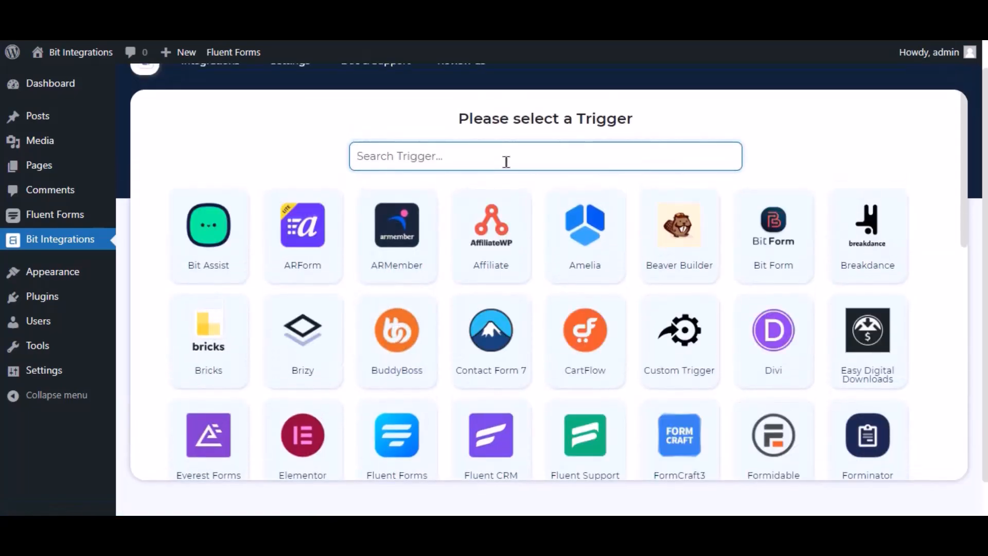
Step: Pick Fluent Forms as the trigger app with the Contact Form Demo form, then continue
{"action": "type", "text": "fluent forms"}
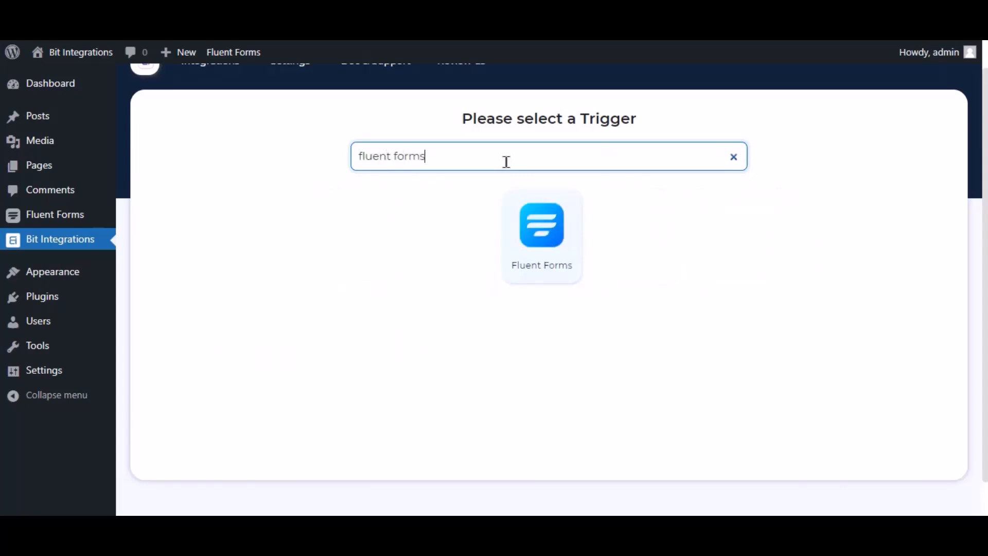
{"action": "left_click", "coordinate": [545, 227]}
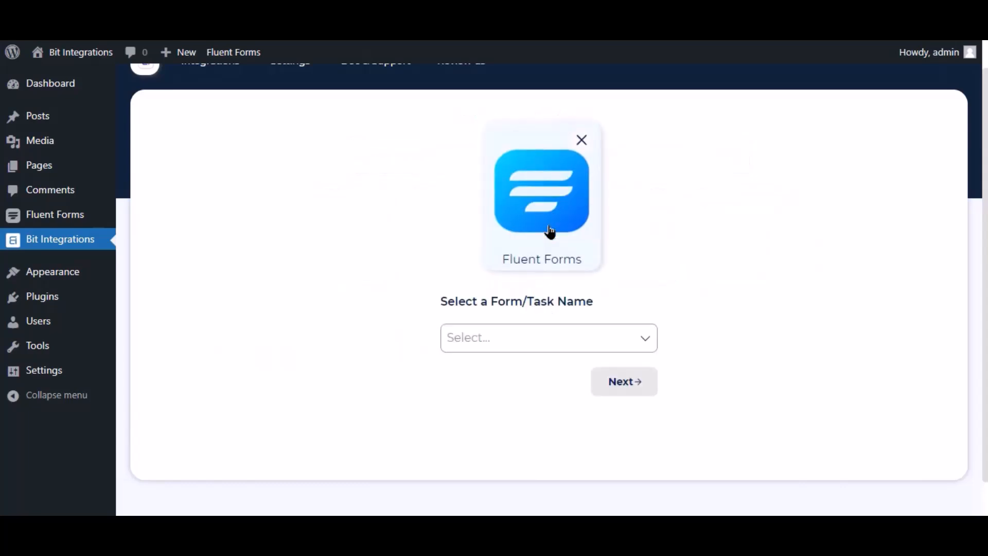
{"action": "left_click", "coordinate": [542, 336]}
{"action": "left_click", "coordinate": [504, 364]}
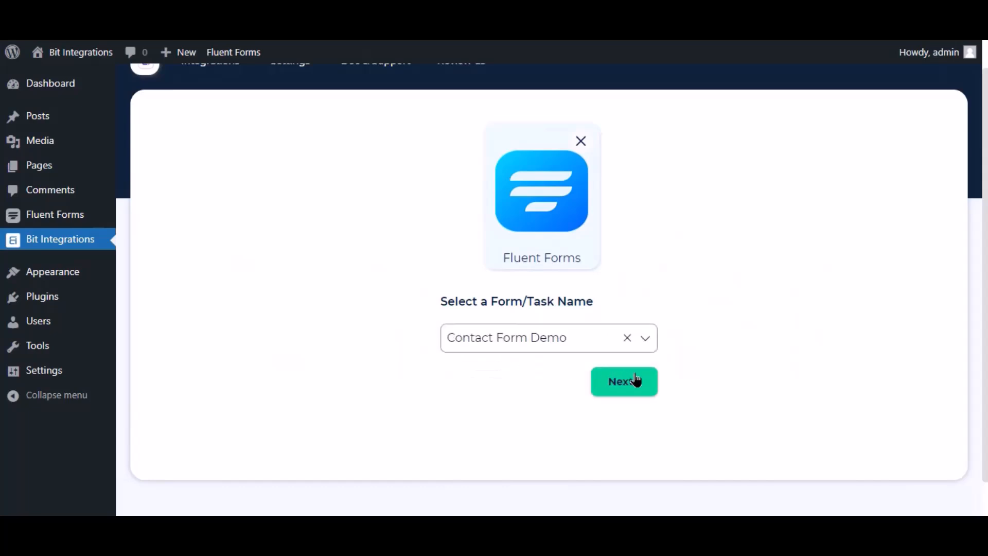
{"action": "left_click", "coordinate": [636, 379]}
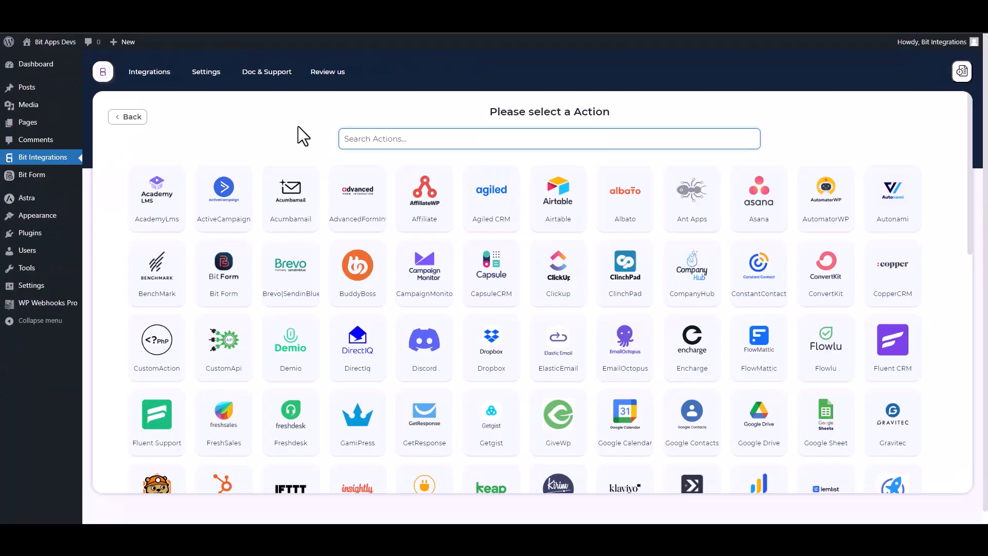
Step: Search actions for 'wp' and choose WPWebhooks as the action app
{"action": "type", "text": "wp"}
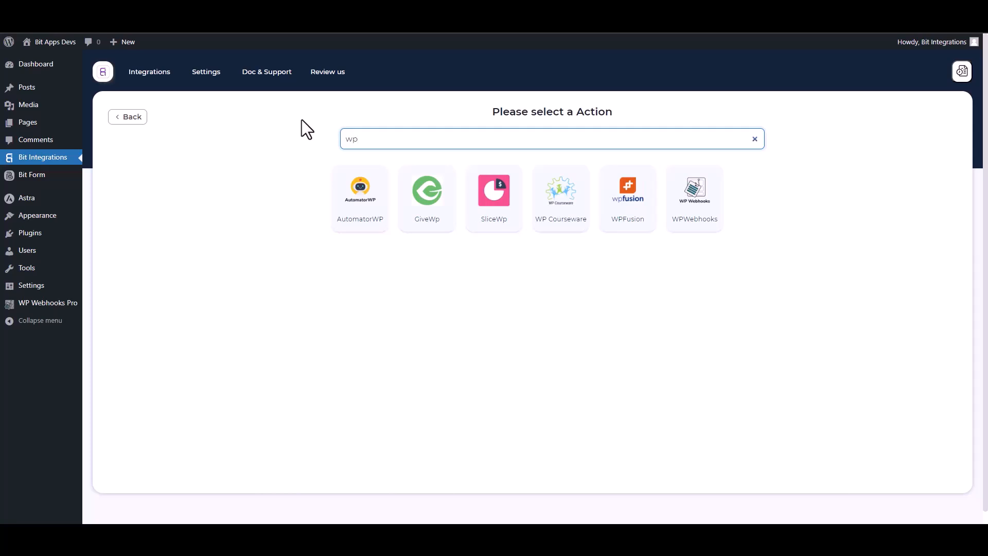
{"action": "left_click", "coordinate": [703, 226]}
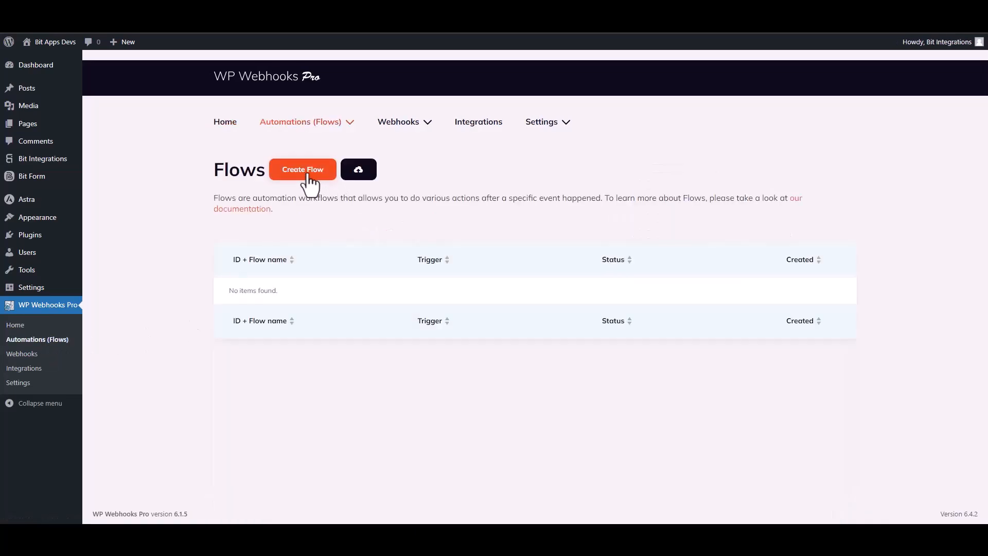
Step: Create a new WP Webhooks Pro flow named 'Bit Integrations'
{"action": "left_click", "coordinate": [304, 171]}
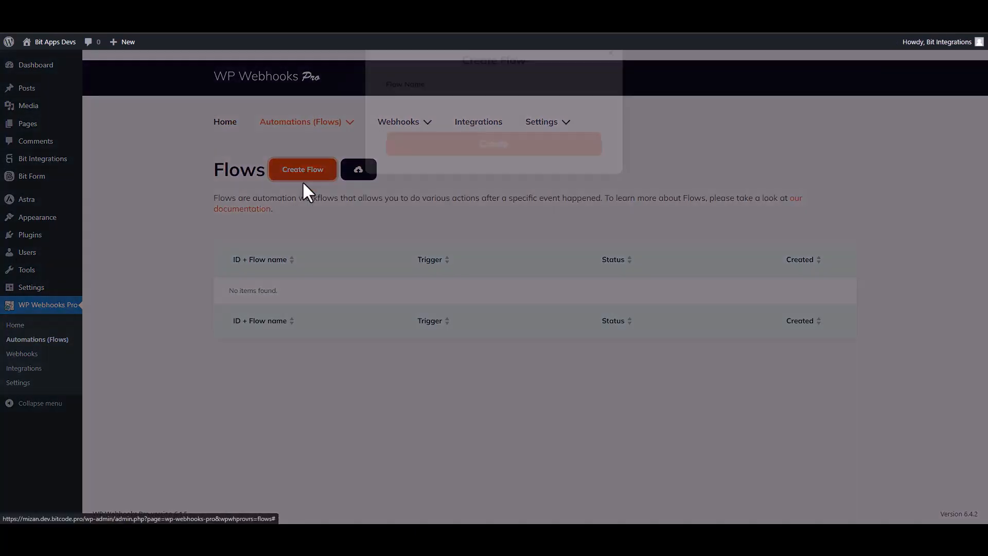
{"action": "left_click", "coordinate": [415, 128]}
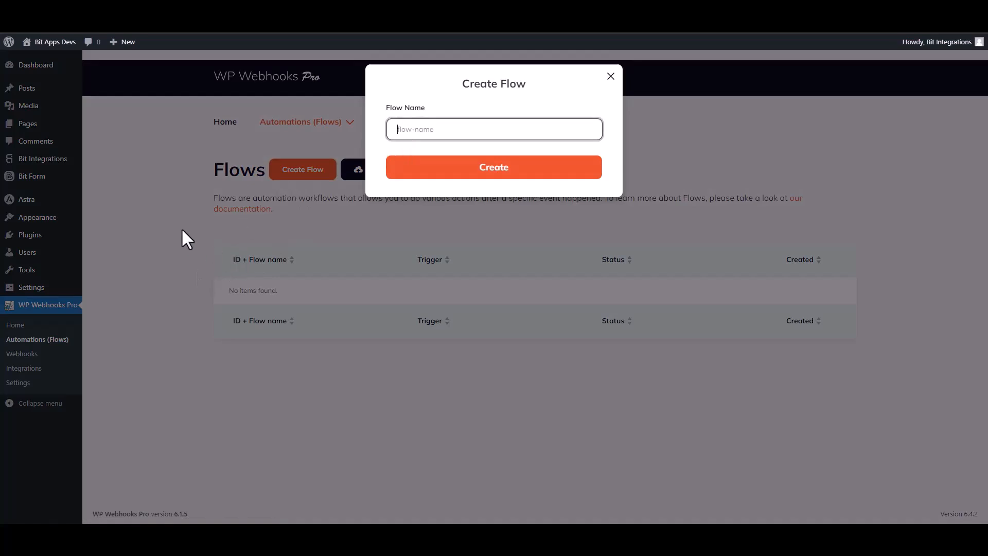
{"action": "type", "text": "Bit Integrations"}
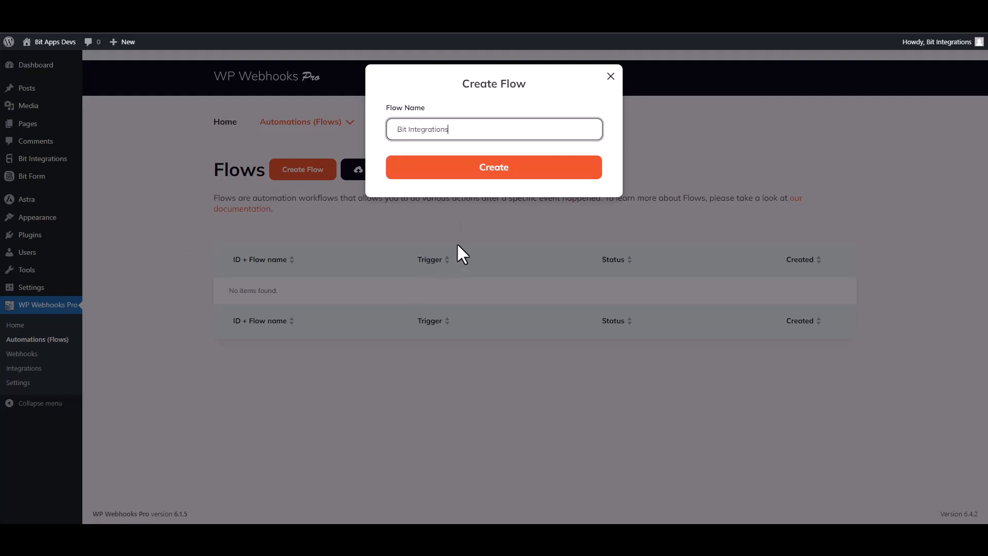
{"action": "left_click", "coordinate": [492, 178]}
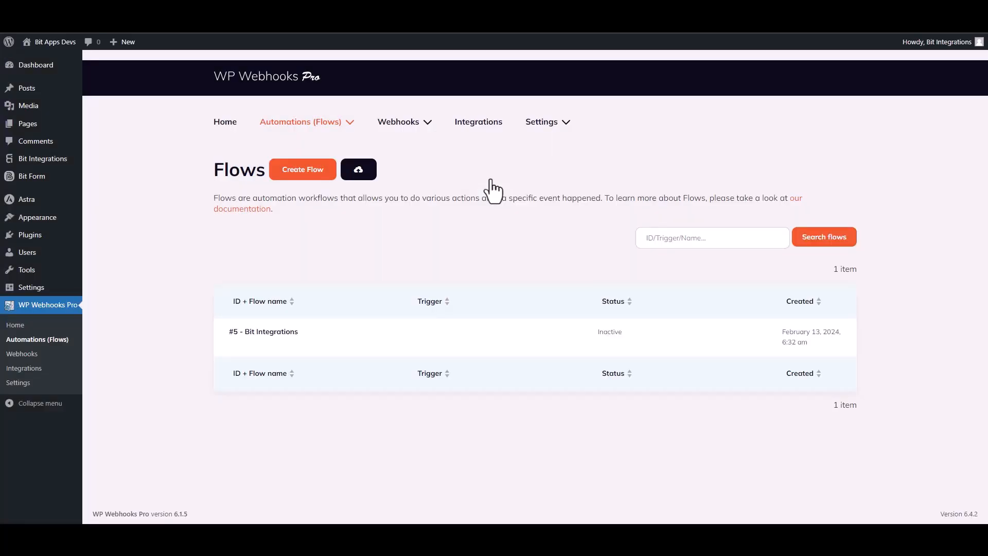
{"action": "mouse_move", "coordinate": [264, 354]}
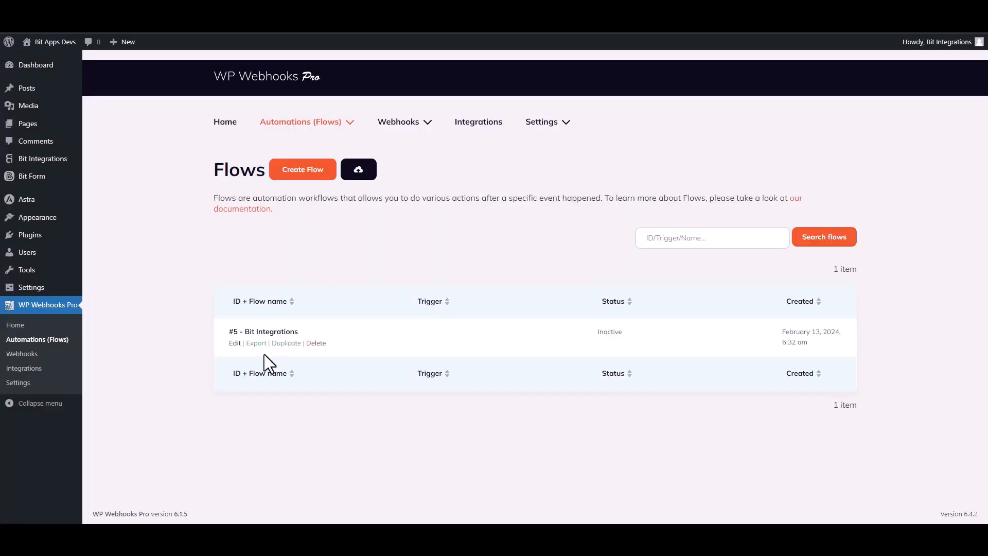
Step: Give the flow a Webhooks 'HTTP request received' trigger and copy its receivable trigger URL
{"action": "left_click", "coordinate": [231, 343]}
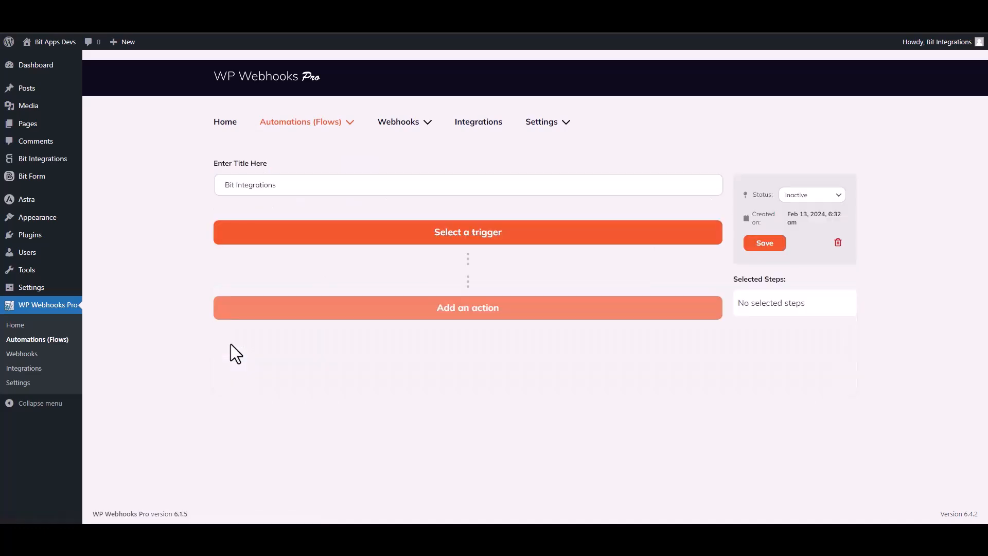
{"action": "left_click", "coordinate": [496, 246]}
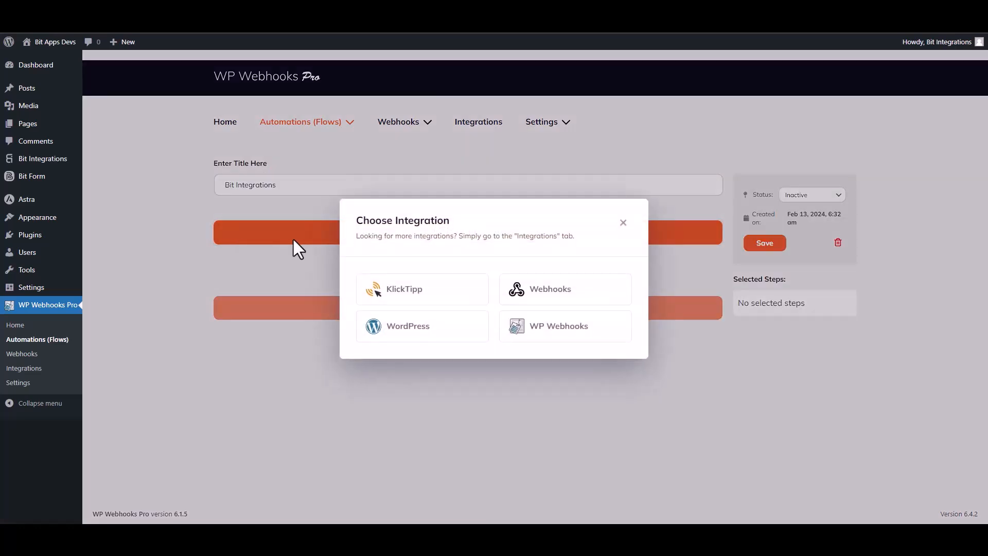
{"action": "left_click", "coordinate": [551, 292]}
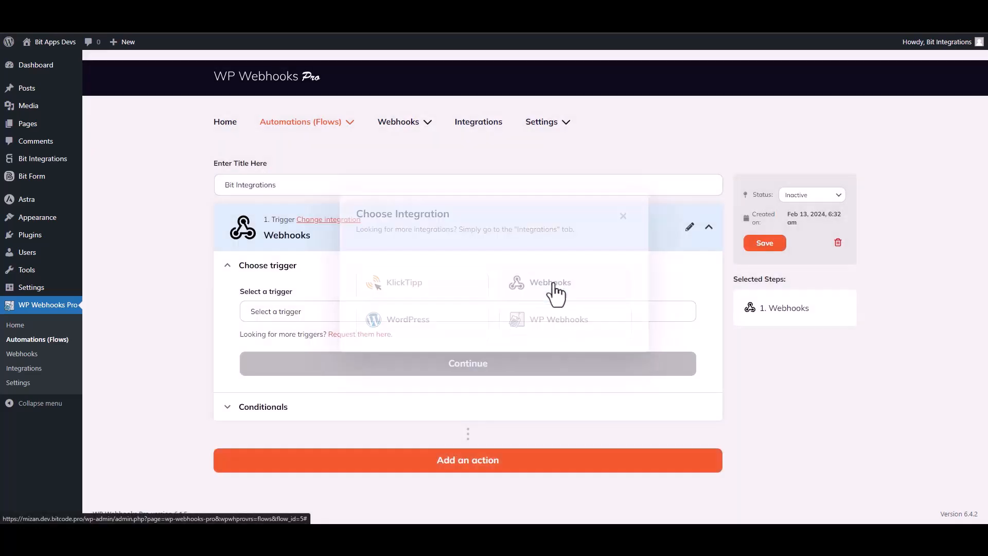
{"action": "left_click", "coordinate": [303, 315]}
{"action": "left_click", "coordinate": [297, 368]}
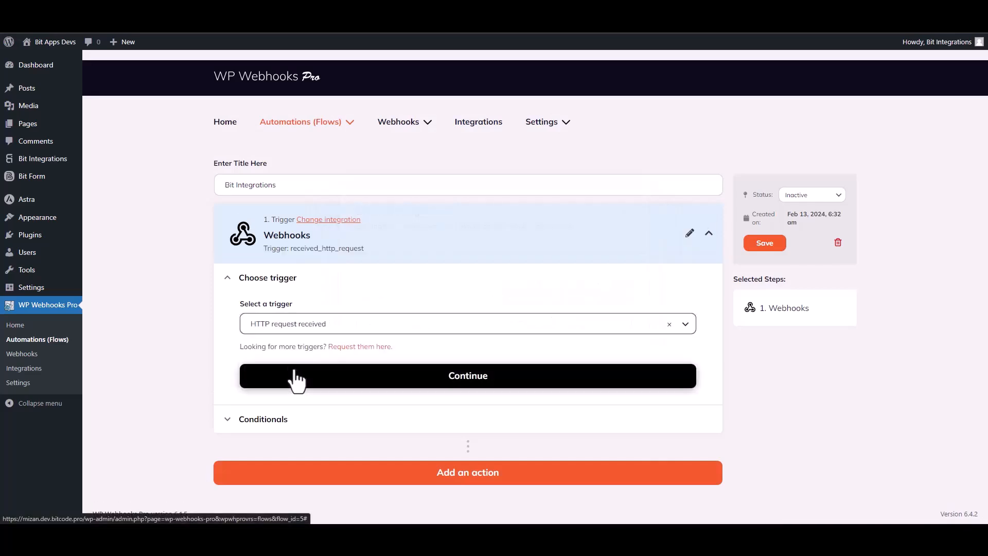
{"action": "left_click", "coordinate": [461, 378]}
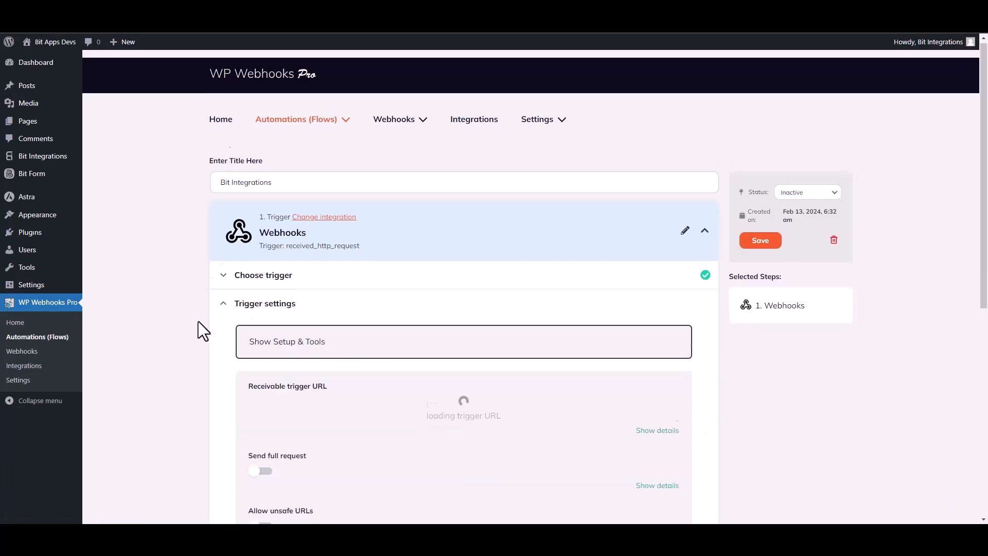
{"action": "left_click", "coordinate": [394, 263]}
{"action": "key", "text": "ctrl+a"}
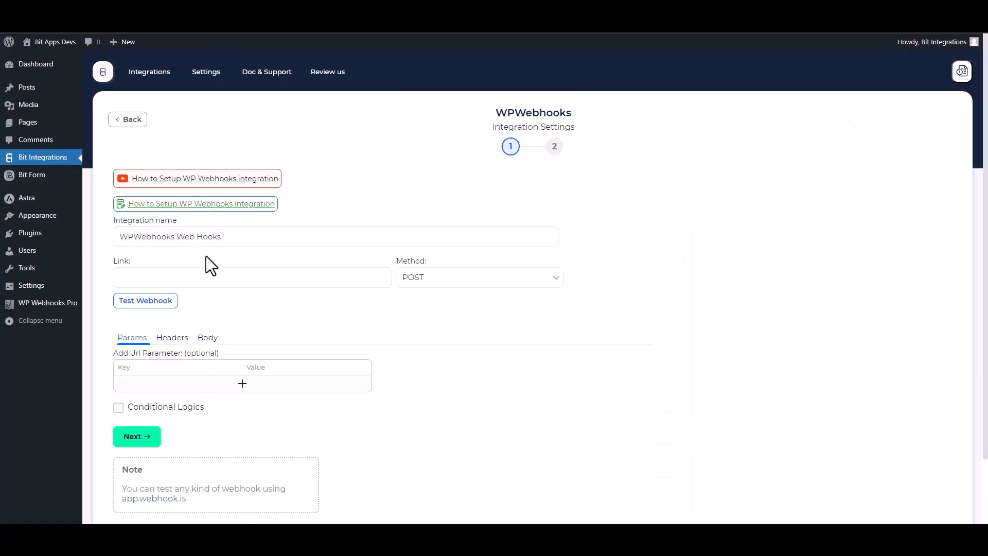
Step: Paste the trigger URL as the WPWebhooks link, send all data as application/json, and test the webhook
{"action": "left_click", "coordinate": [168, 277]}
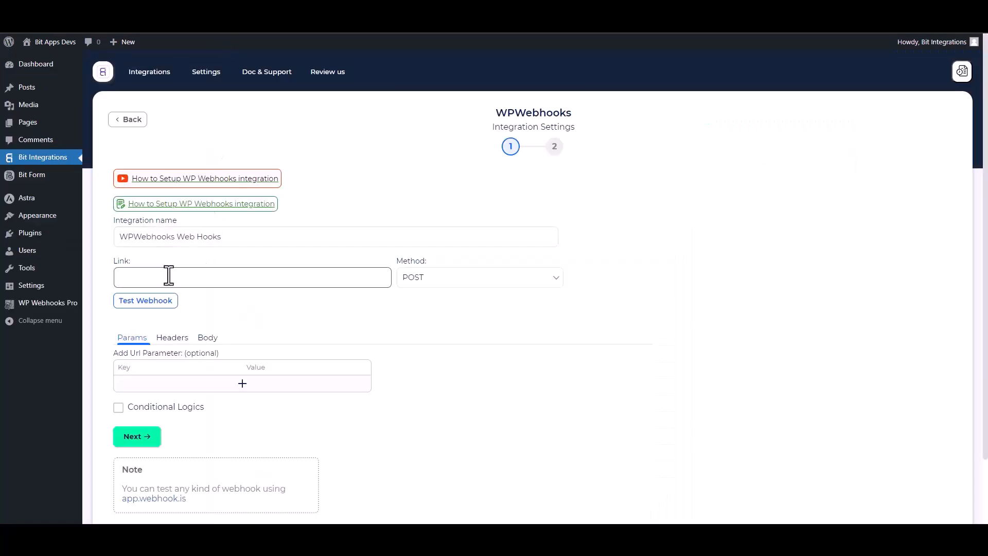
{"action": "key", "text": "ctrl+v"}
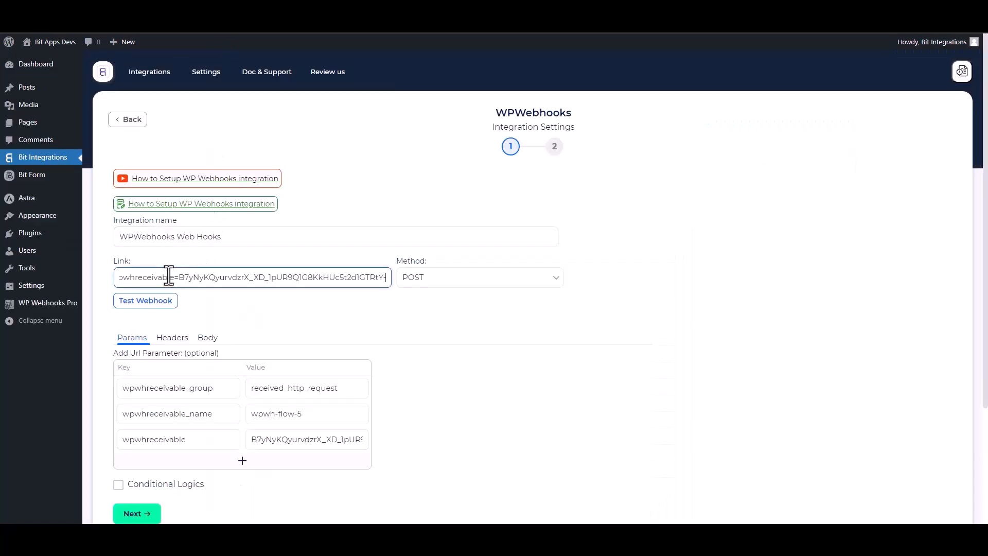
{"action": "scroll", "coordinate": [956, 319], "scroll_direction": "down", "scroll_amount": 1}
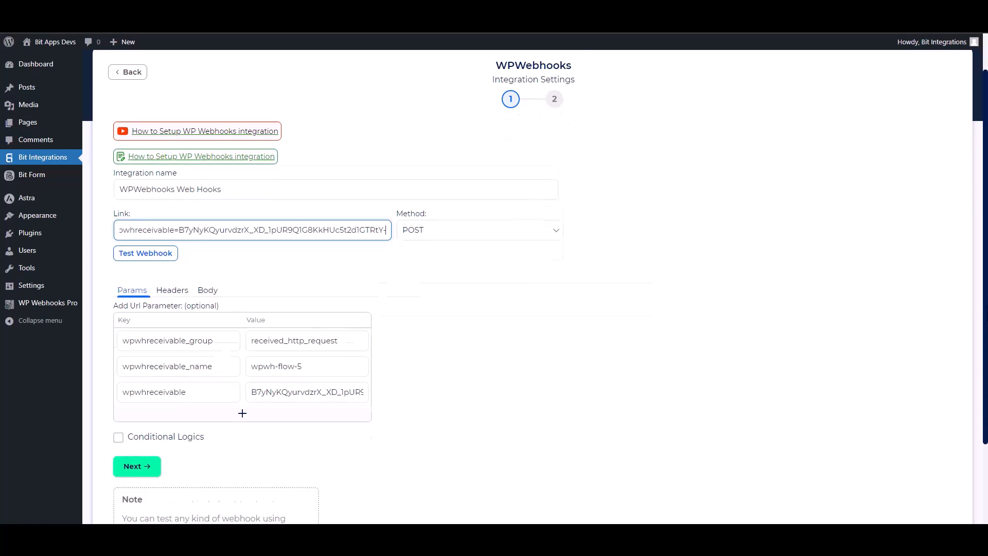
{"action": "left_click", "coordinate": [209, 269]}
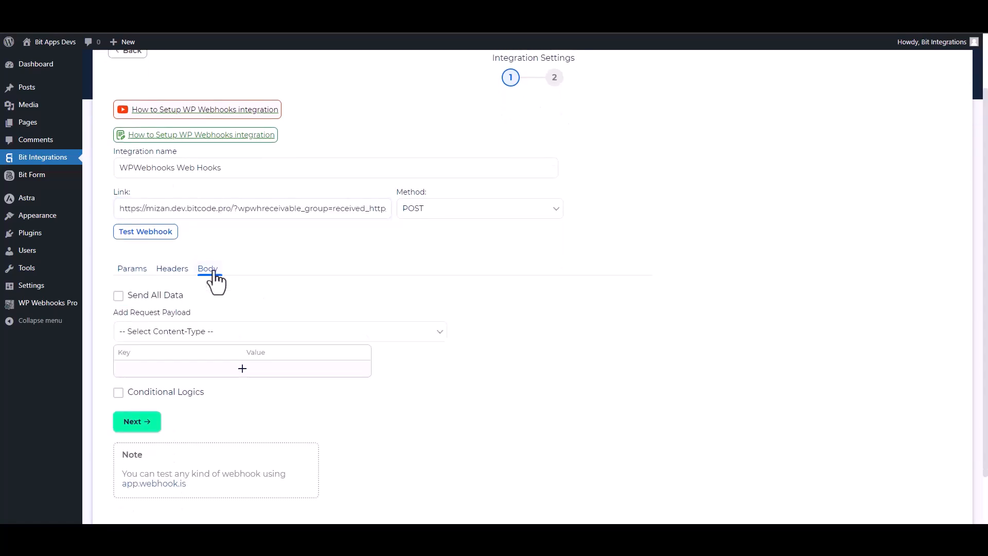
{"action": "left_click", "coordinate": [134, 296]}
{"action": "left_click", "coordinate": [187, 341]}
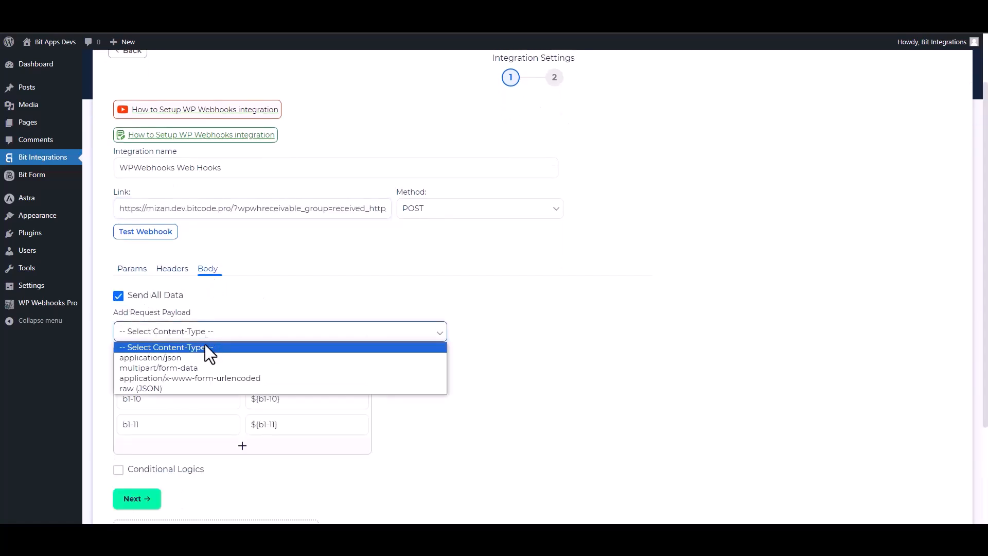
{"action": "left_click", "coordinate": [173, 359]}
{"action": "scroll", "coordinate": [592, 340], "scroll_direction": "down", "scroll_amount": 2}
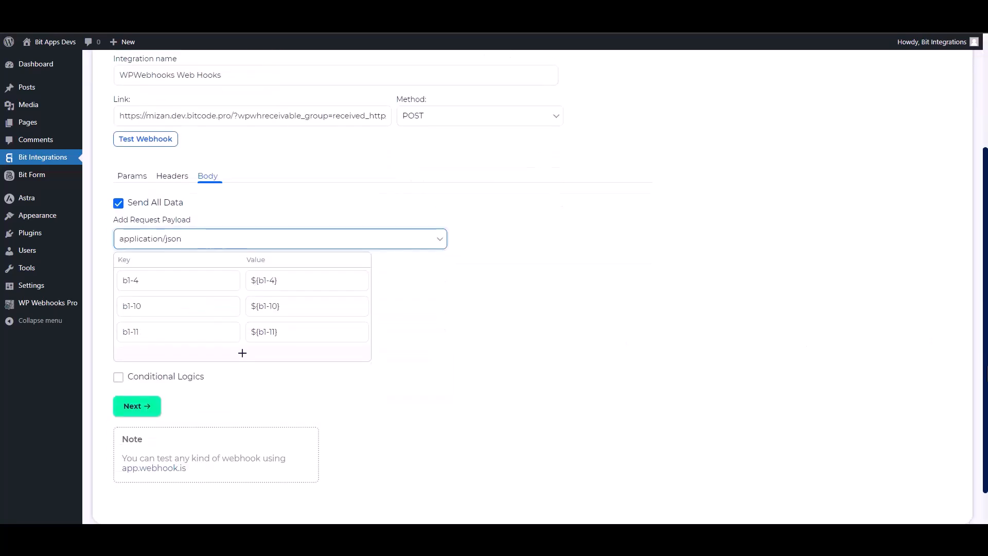
{"action": "left_click", "coordinate": [168, 146]}
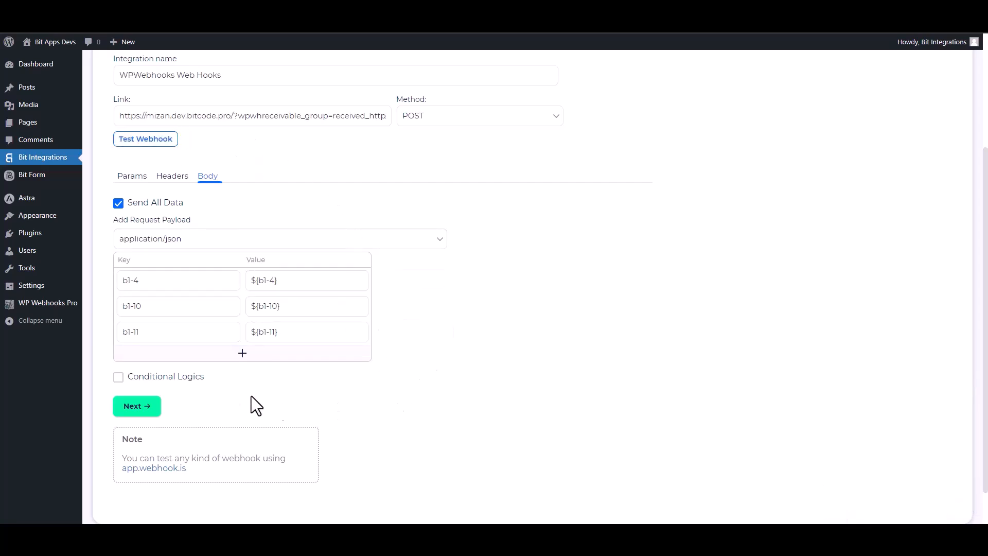
Step: Leave conditional logic off, finish and save the integration, then save the flow's trigger settings
{"action": "left_click", "coordinate": [146, 379]}
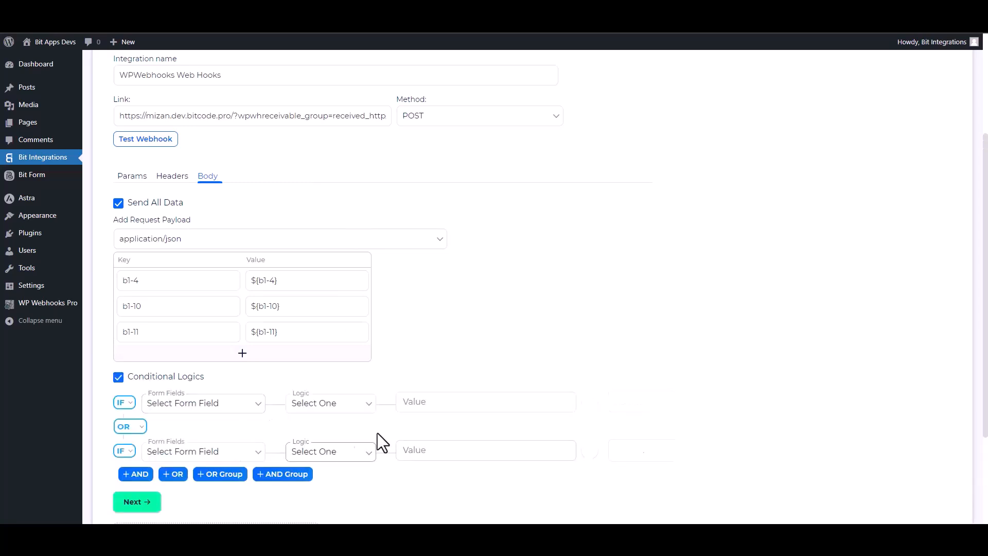
{"action": "scroll", "coordinate": [732, 372], "scroll_direction": "down", "scroll_amount": 2}
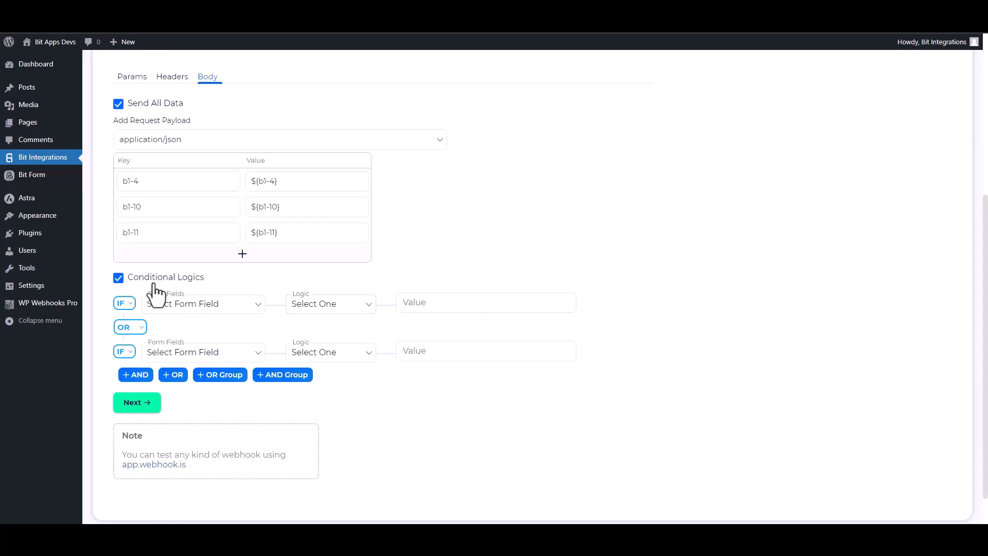
{"action": "left_click", "coordinate": [119, 279]}
{"action": "left_click", "coordinate": [135, 363]}
{"action": "left_click", "coordinate": [524, 218]}
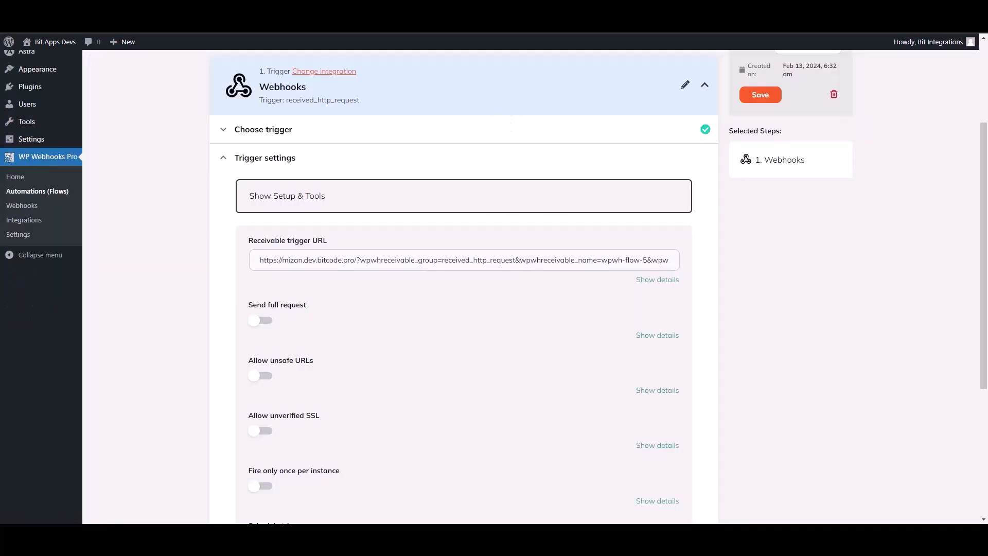
{"action": "scroll", "coordinate": [973, 369], "scroll_direction": "down", "scroll_amount": 4}
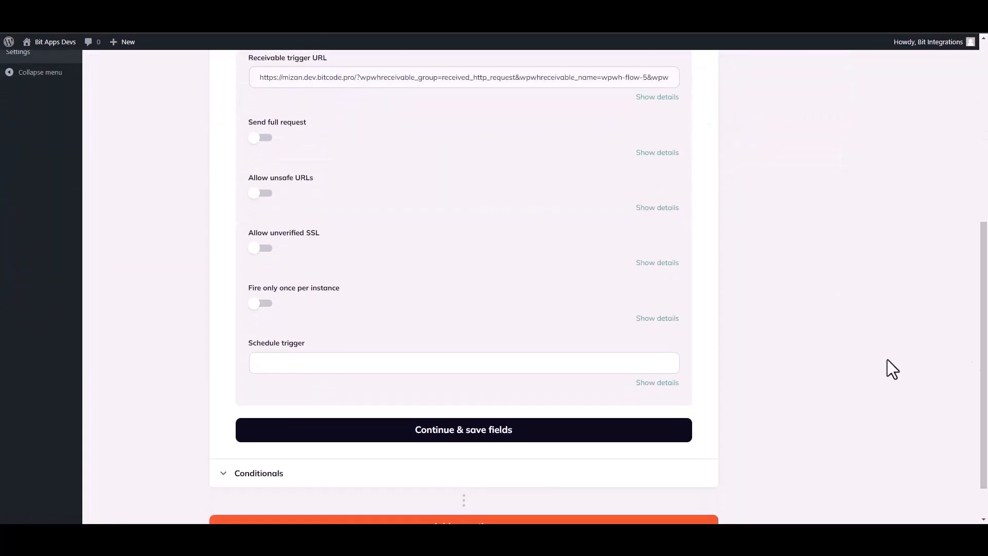
{"action": "left_click", "coordinate": [452, 431]}
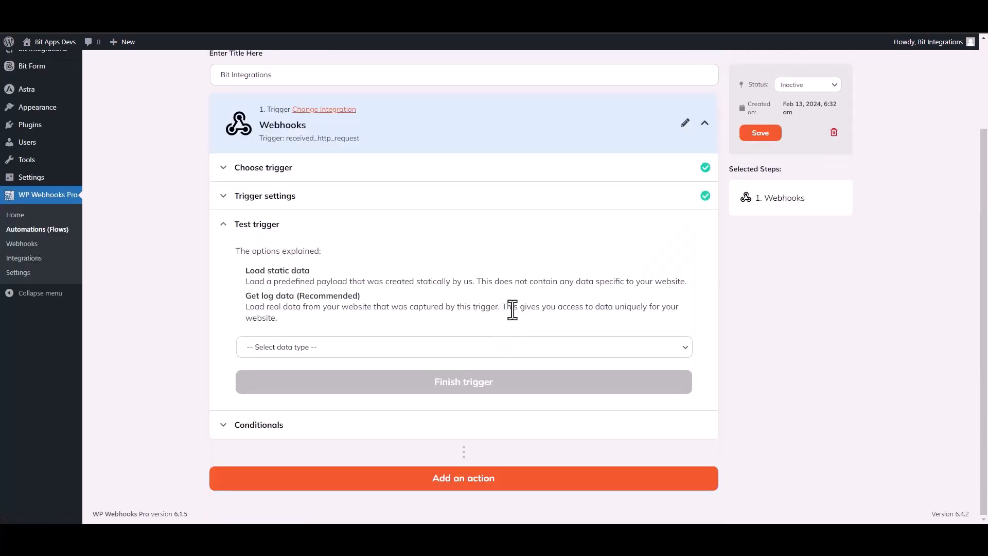
Step: Load captured Log #18 as the trigger's test data and finish the trigger step
{"action": "left_click", "coordinate": [313, 353]}
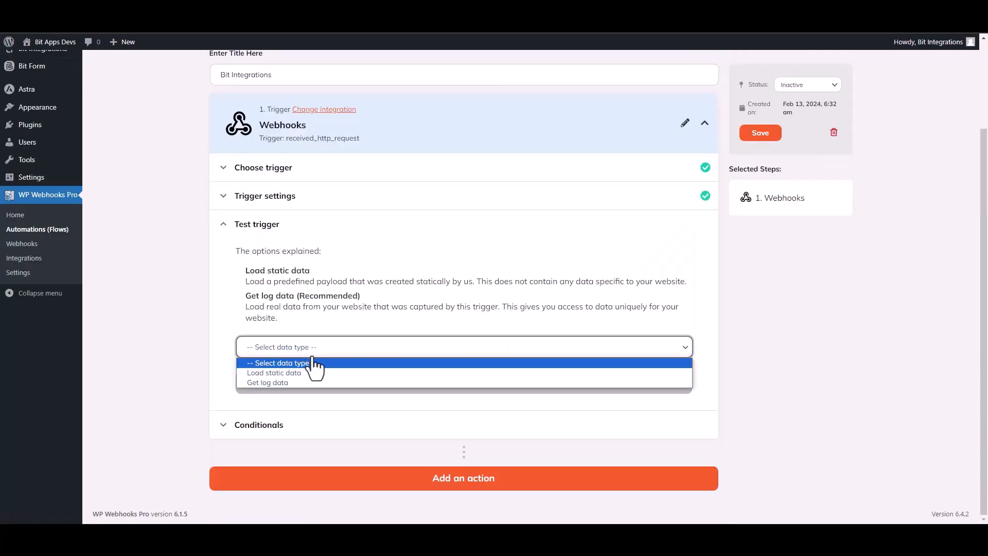
{"action": "left_click", "coordinate": [281, 383]}
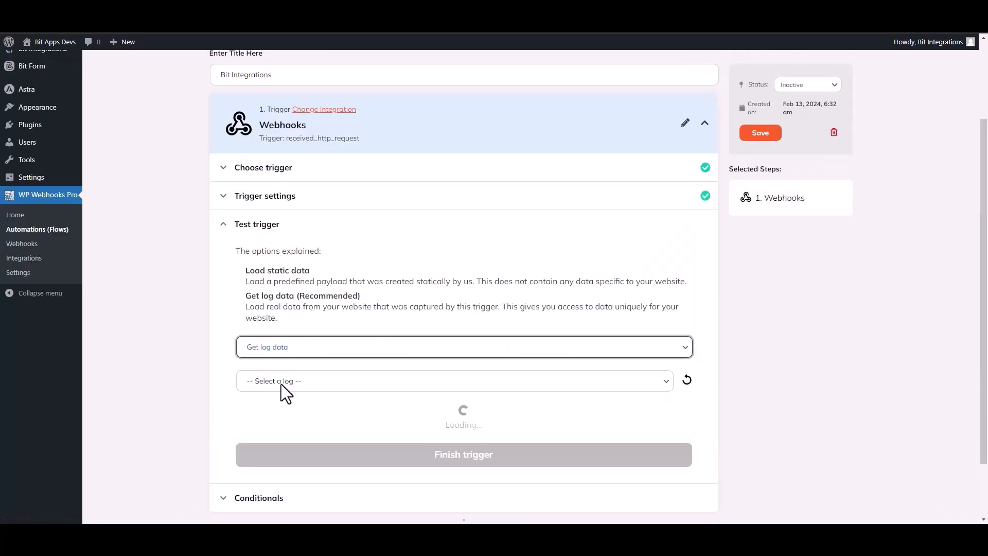
{"action": "left_click", "coordinate": [531, 385]}
{"action": "left_click", "coordinate": [321, 407]}
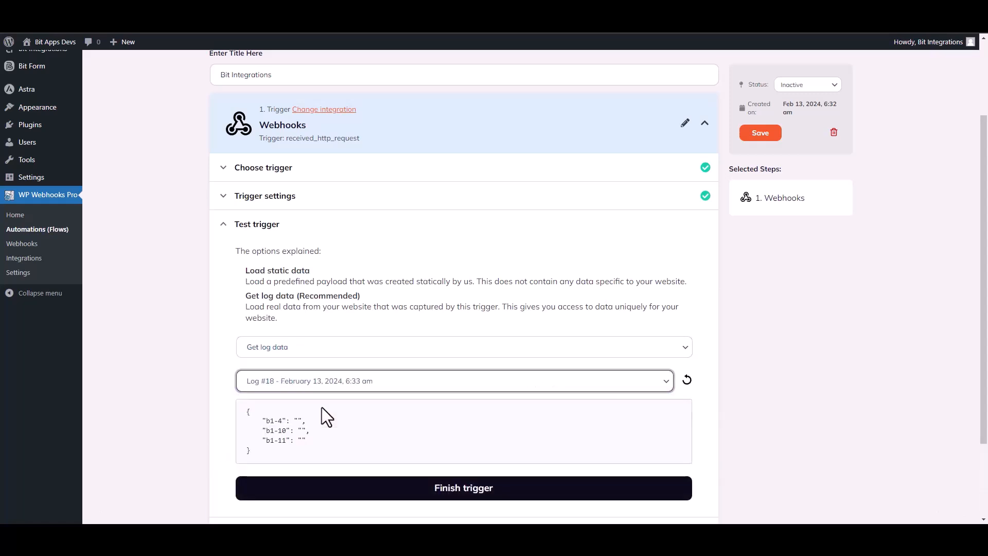
{"action": "left_click_drag", "start_coordinate": [307, 440], "coordinate": [259, 420]}
{"action": "left_click", "coordinate": [709, 420]}
{"action": "scroll", "coordinate": [584, 368], "scroll_direction": "down", "scroll_amount": 2}
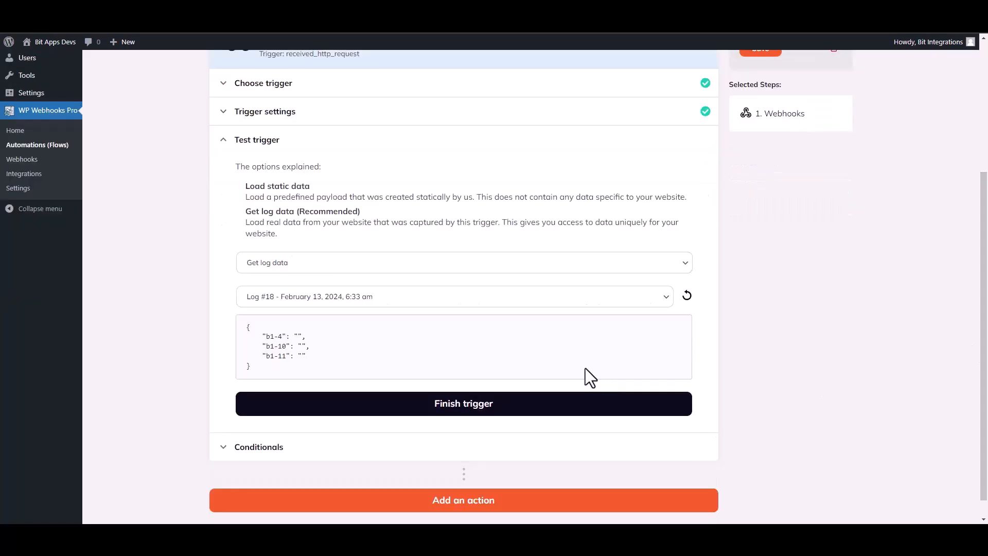
{"action": "left_click", "coordinate": [468, 406]}
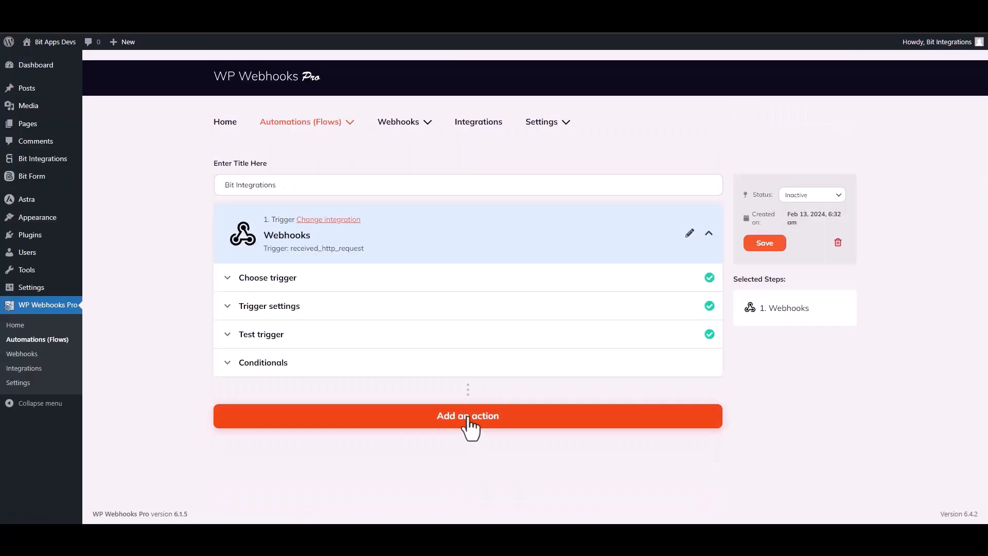
Step: Add a WordPress 'Create user' action as the flow's second step, searching 'create u'
{"action": "left_click", "coordinate": [469, 418]}
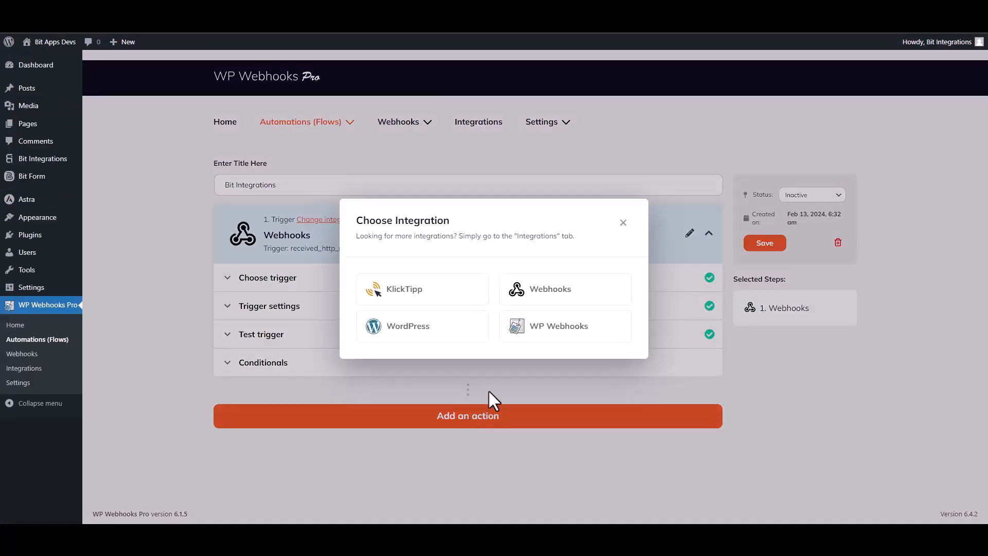
{"action": "left_click", "coordinate": [425, 329]}
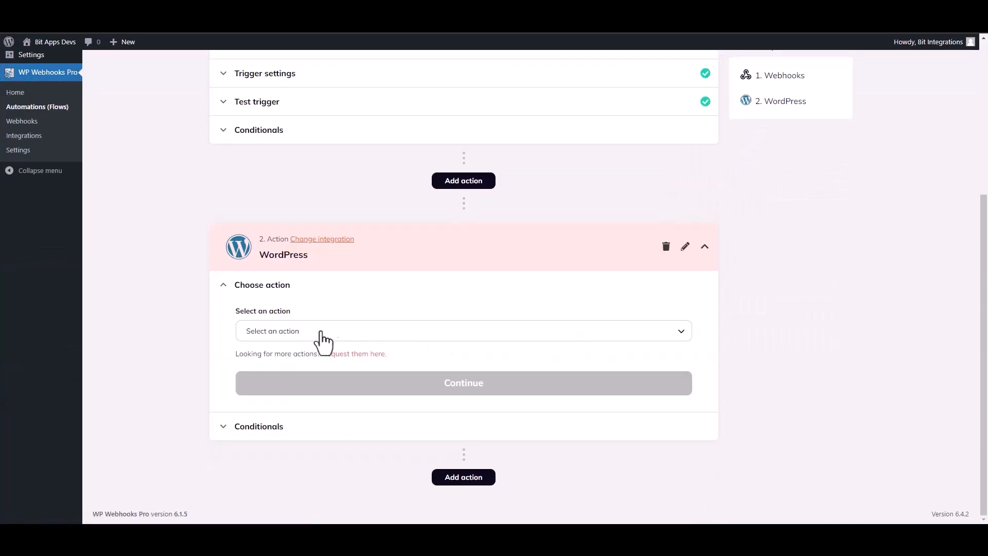
{"action": "left_click", "coordinate": [310, 341]}
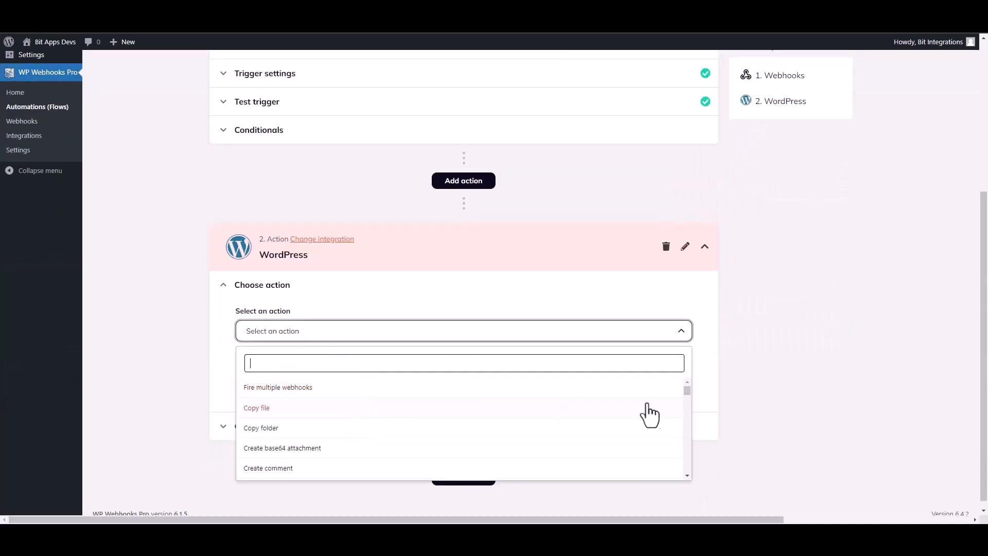
{"action": "type", "text": "create u"}
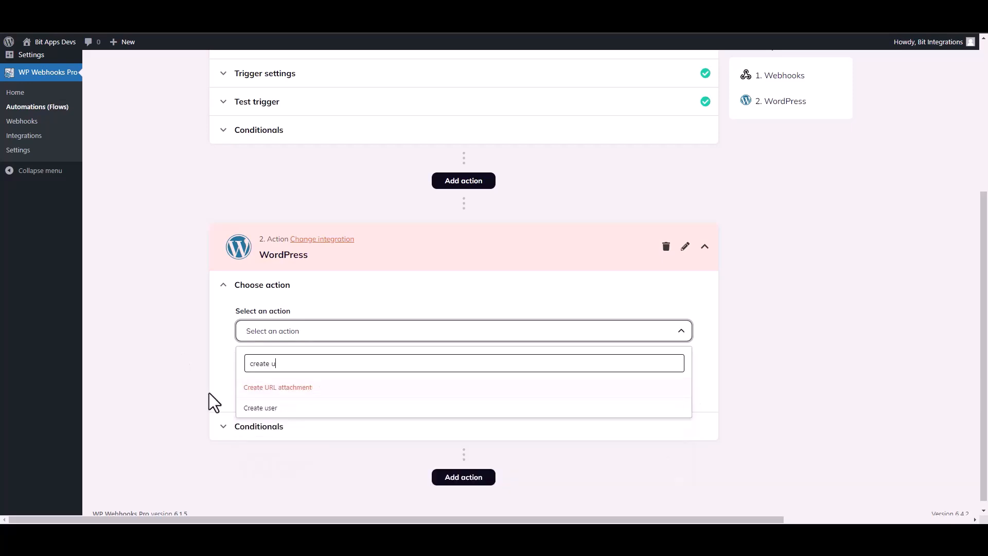
{"action": "left_click", "coordinate": [260, 411]}
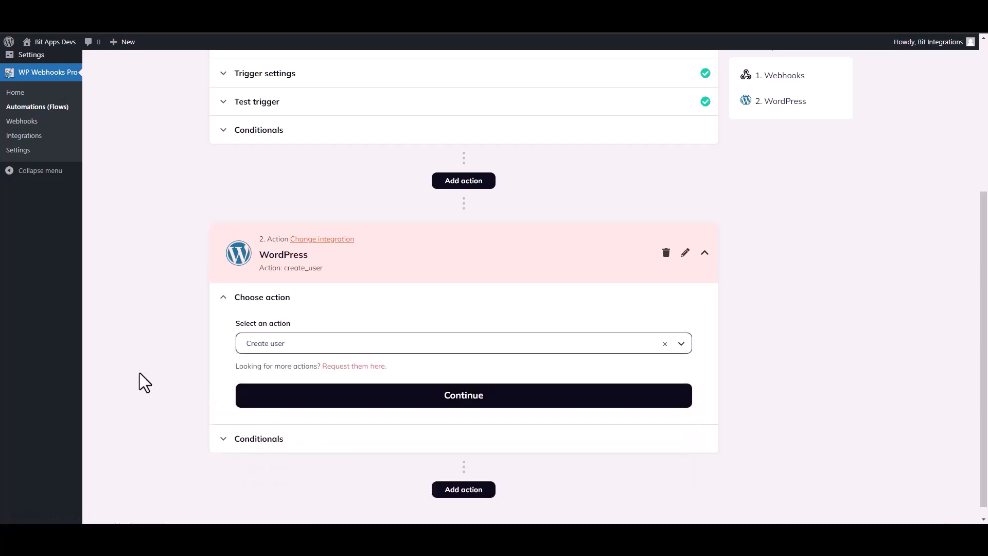
Step: Map the create_user action's user_email field to the Webhooks trigger's {b1-4} value
{"action": "left_click", "coordinate": [369, 396]}
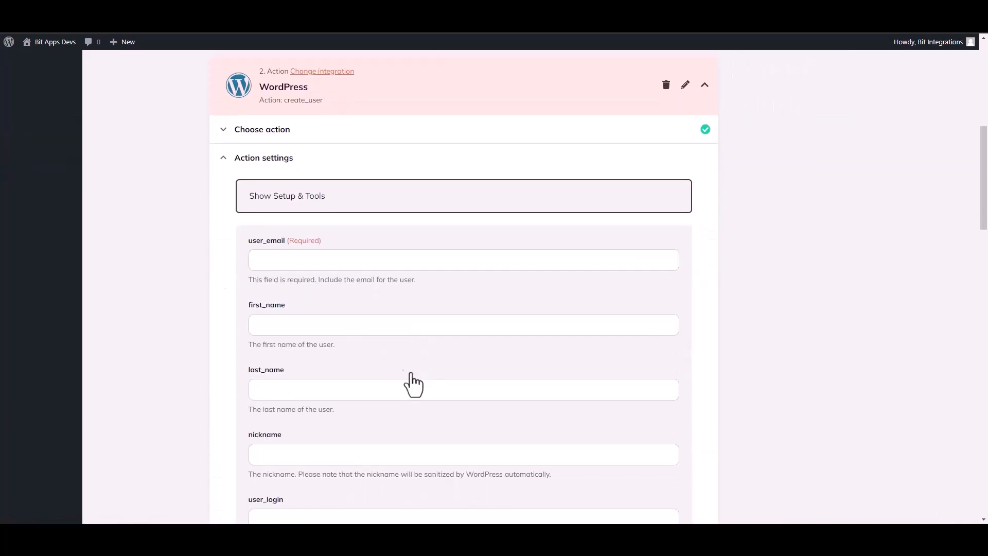
{"action": "left_click", "coordinate": [286, 262]}
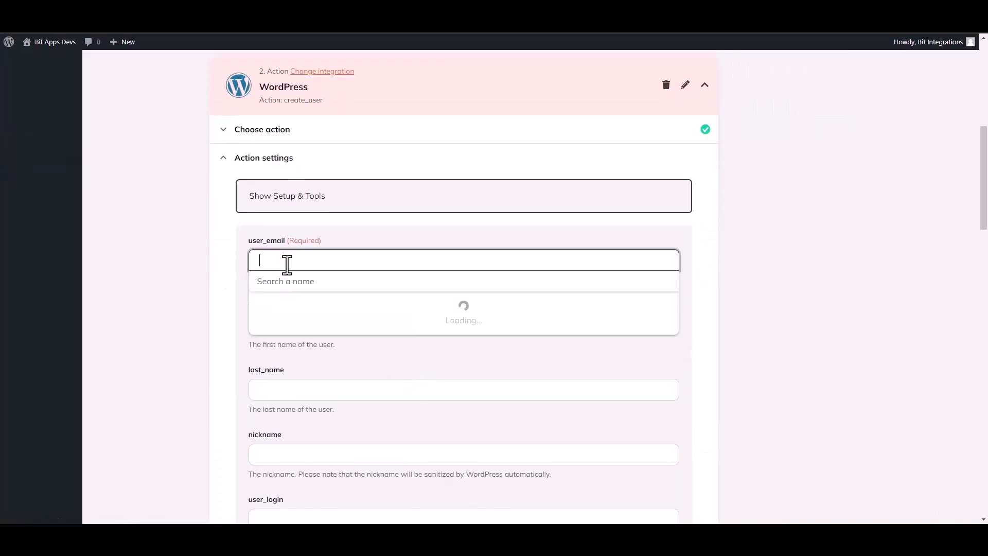
{"action": "left_click", "coordinate": [297, 329]}
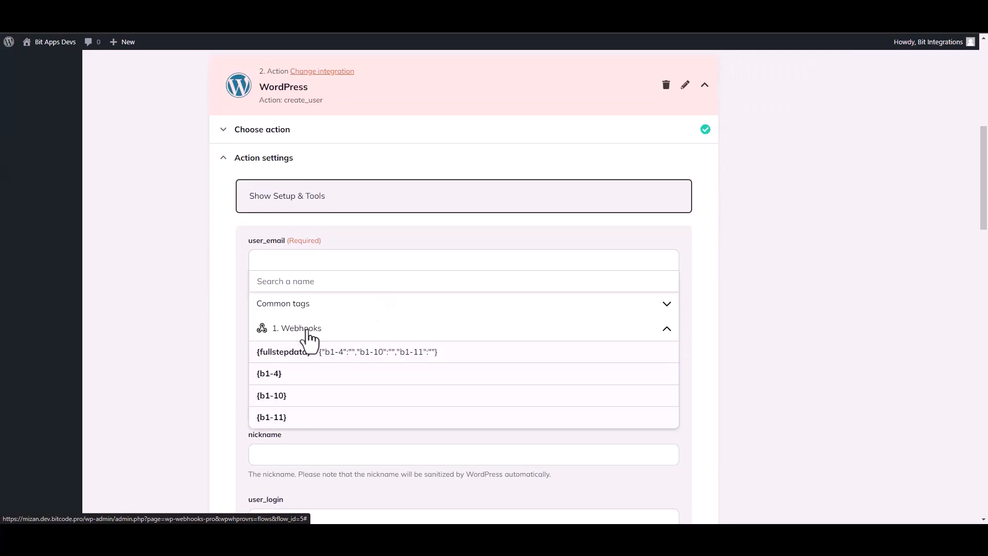
{"action": "left_click", "coordinate": [283, 379]}
{"action": "left_click", "coordinate": [187, 345]}
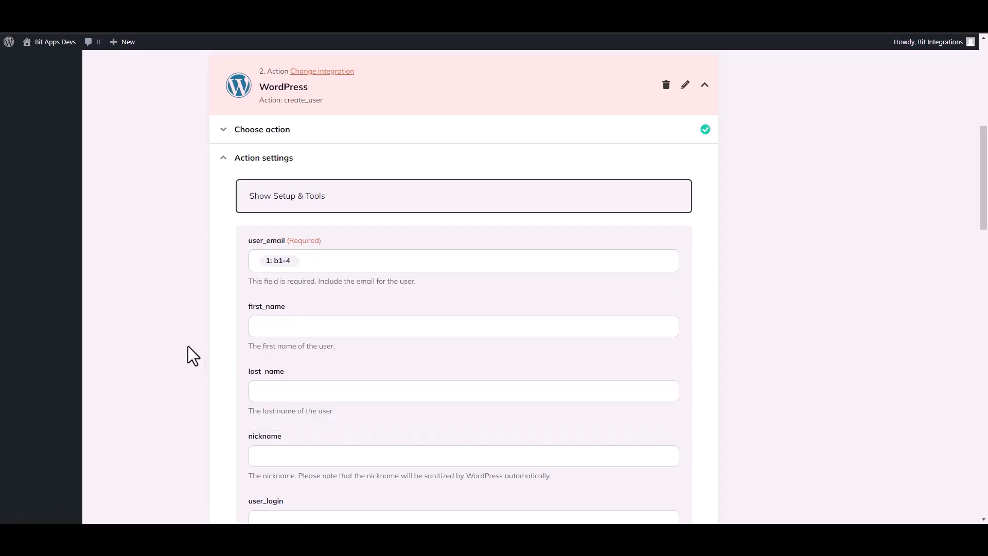
Step: Map the first_name field to the Webhooks trigger's {b1-10} value
{"action": "left_click", "coordinate": [278, 335]}
{"action": "left_click", "coordinate": [307, 394]}
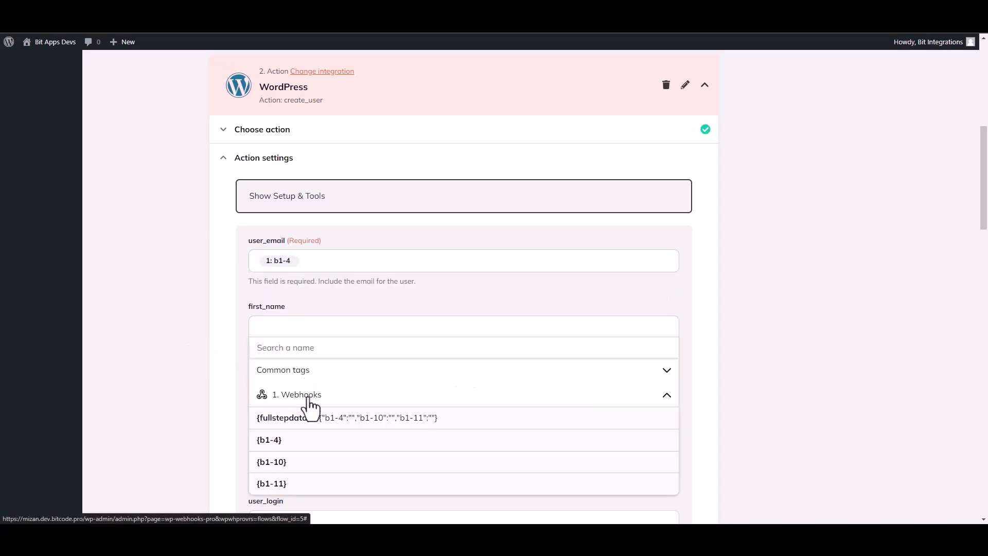
{"action": "left_click", "coordinate": [289, 463]}
{"action": "left_click", "coordinate": [181, 378]}
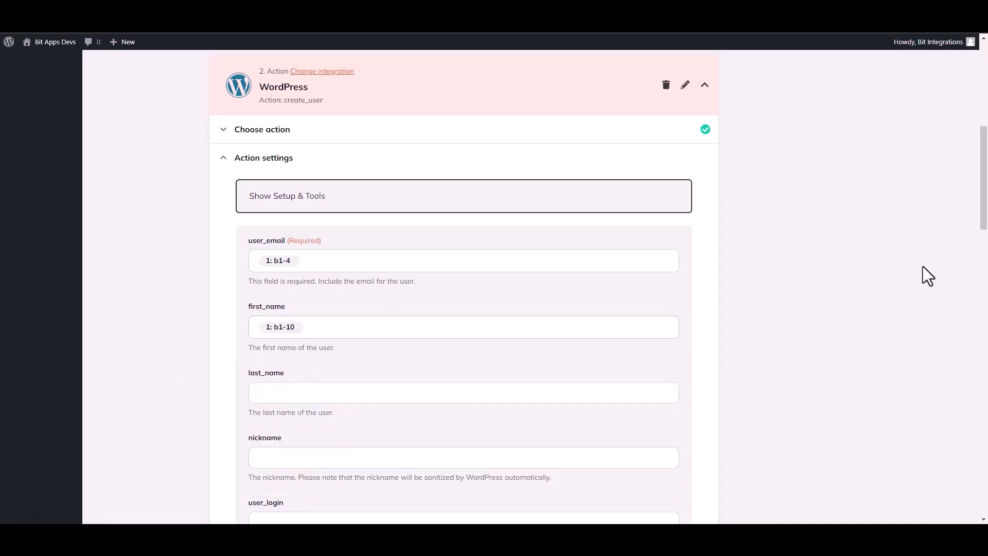
{"action": "left_click_drag", "start_coordinate": [985, 211], "coordinate": [985, 469]}
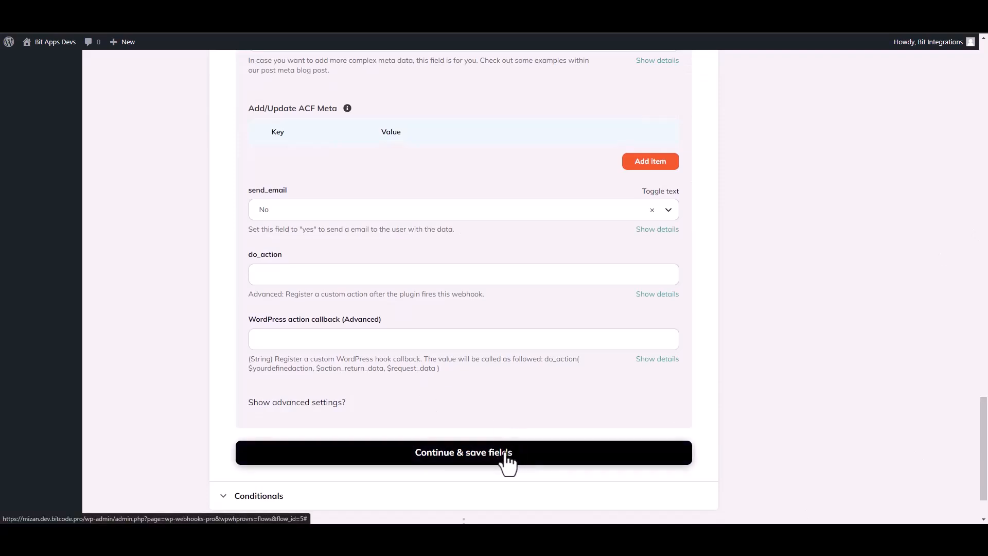
{"action": "scroll", "coordinate": [514, 438], "scroll_direction": "down", "scroll_amount": 1}
Step: Save the create_user field mappings, fire the action as a live test, and finish the action step
{"action": "left_click", "coordinate": [562, 403]}
{"action": "left_click", "coordinate": [302, 350]}
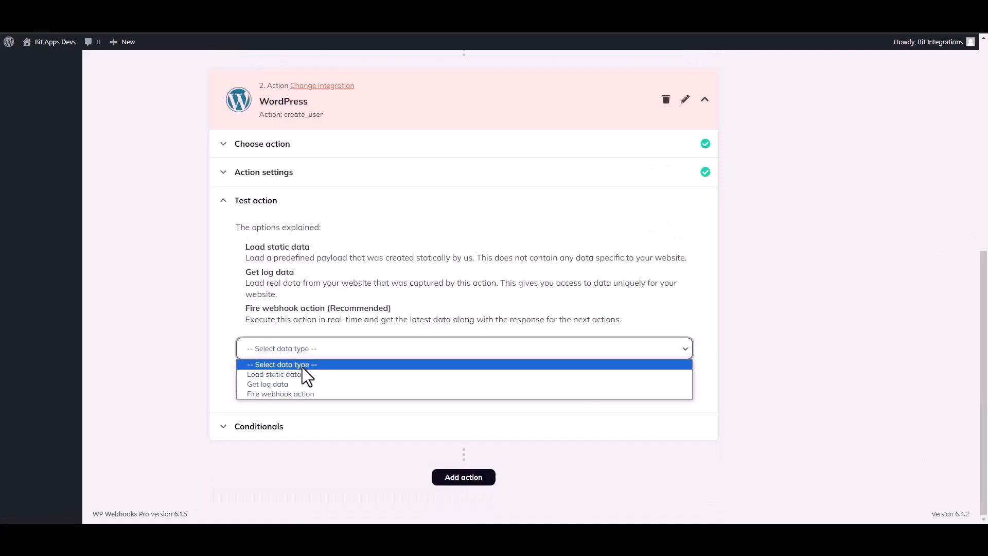
{"action": "left_click", "coordinate": [272, 393]}
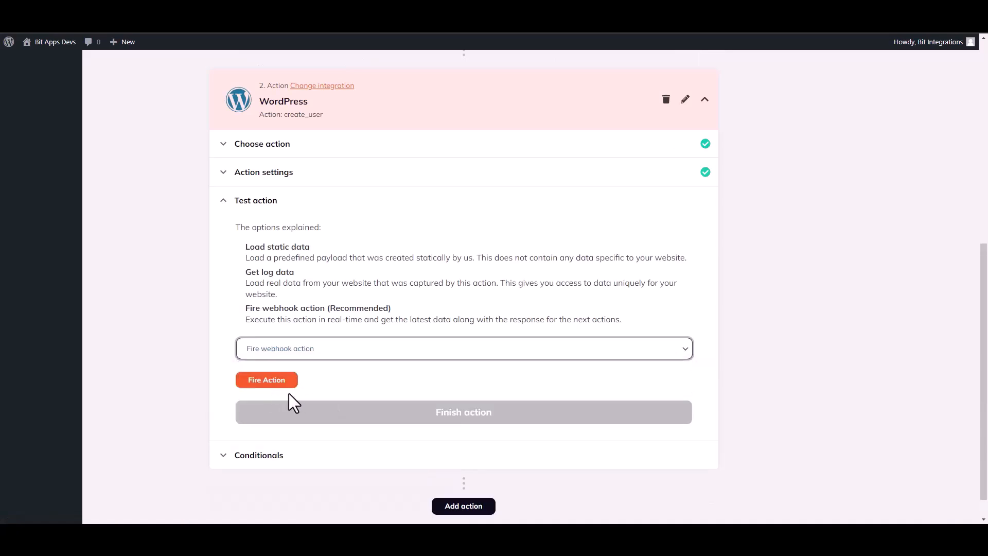
{"action": "left_click", "coordinate": [278, 382]}
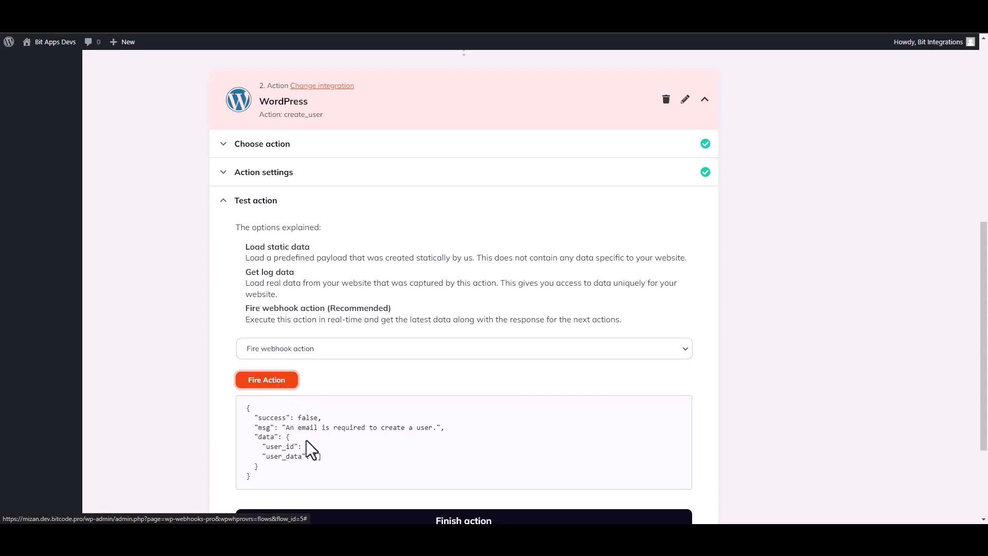
{"action": "double_click", "coordinate": [262, 415]}
{"action": "left_click", "coordinate": [502, 443]}
{"action": "scroll", "coordinate": [986, 373], "scroll_direction": "down", "scroll_amount": 1}
{"action": "scroll", "coordinate": [986, 373], "scroll_direction": "down", "scroll_amount": 1}
{"action": "left_click", "coordinate": [480, 398]}
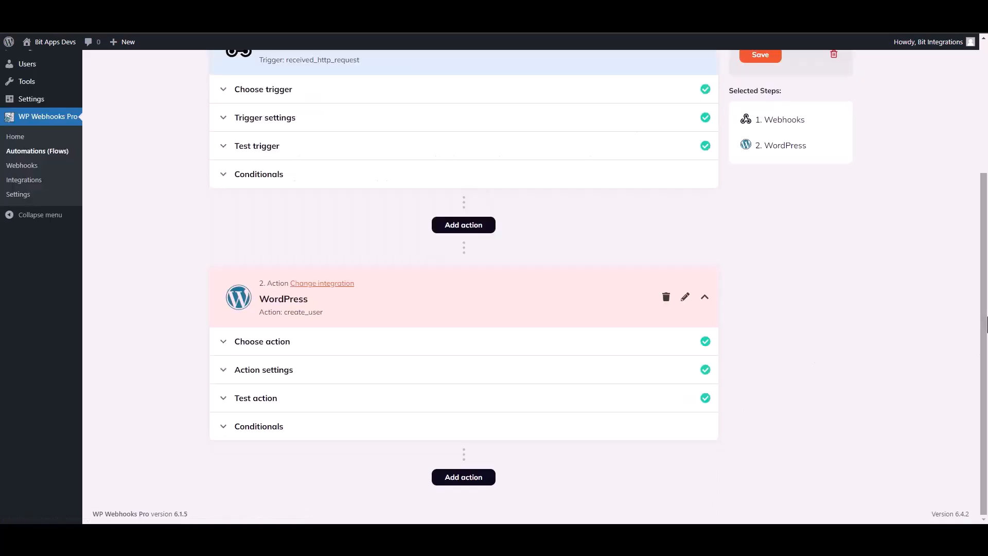
Step: Set the Bit Integrations flow status to Active, save it, and dismiss the success message
{"action": "scroll", "coordinate": [986, 324], "scroll_direction": "up", "scroll_amount": 2}
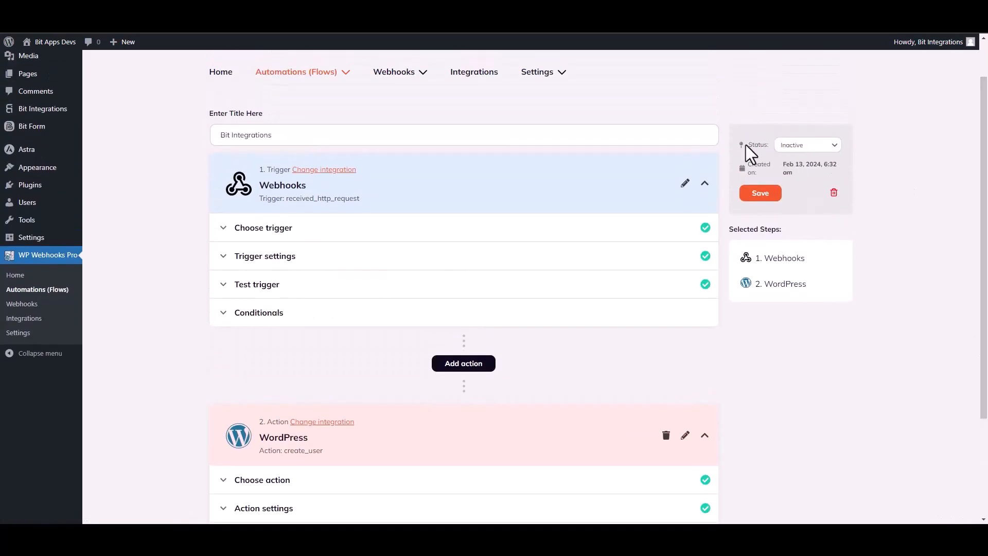
{"action": "left_click", "coordinate": [778, 152]}
{"action": "left_click", "coordinate": [790, 162]}
{"action": "left_click", "coordinate": [760, 194]}
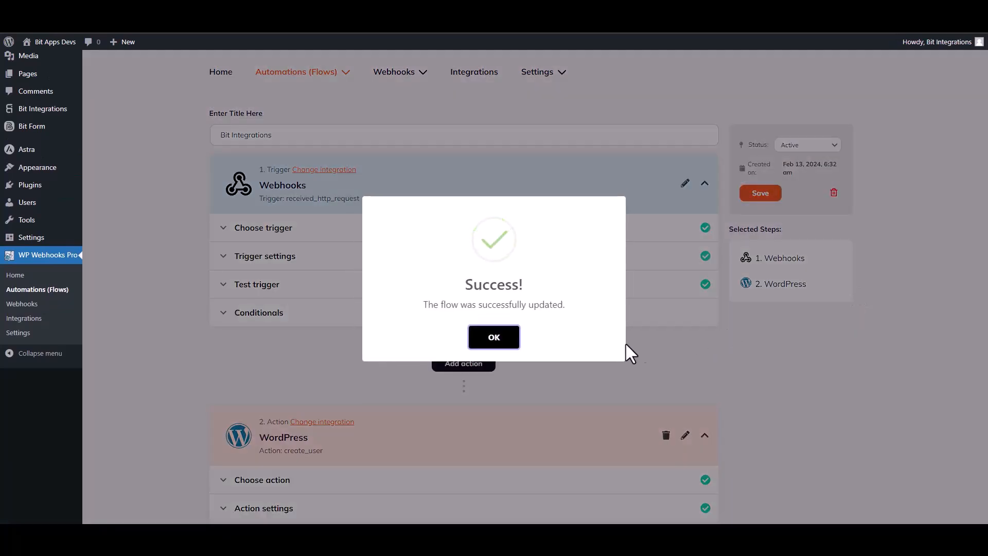
{"action": "left_click", "coordinate": [509, 337]}
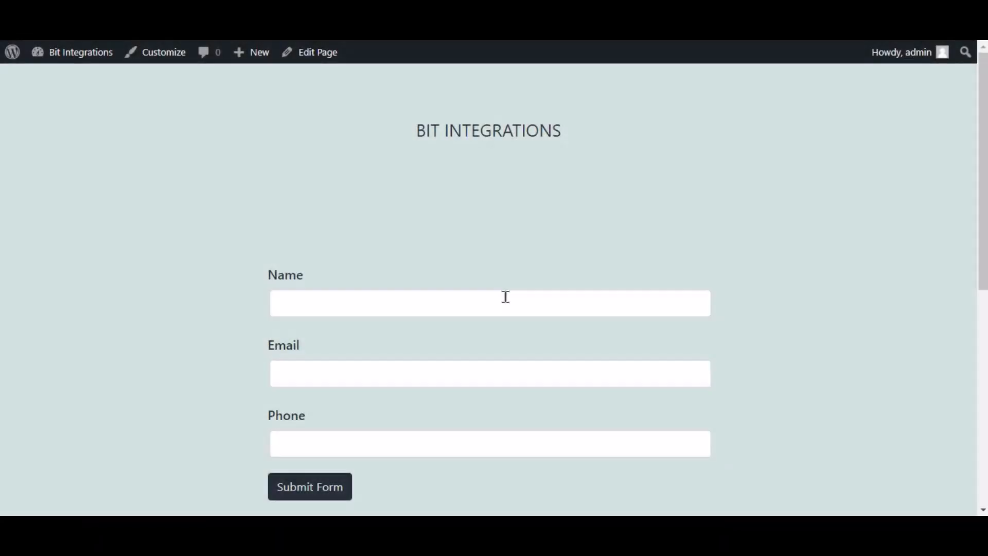
Step: Submit the front-end form with name 'Bit Integrations', a support e-mail address and a phone number
{"action": "left_click", "coordinate": [506, 297]}
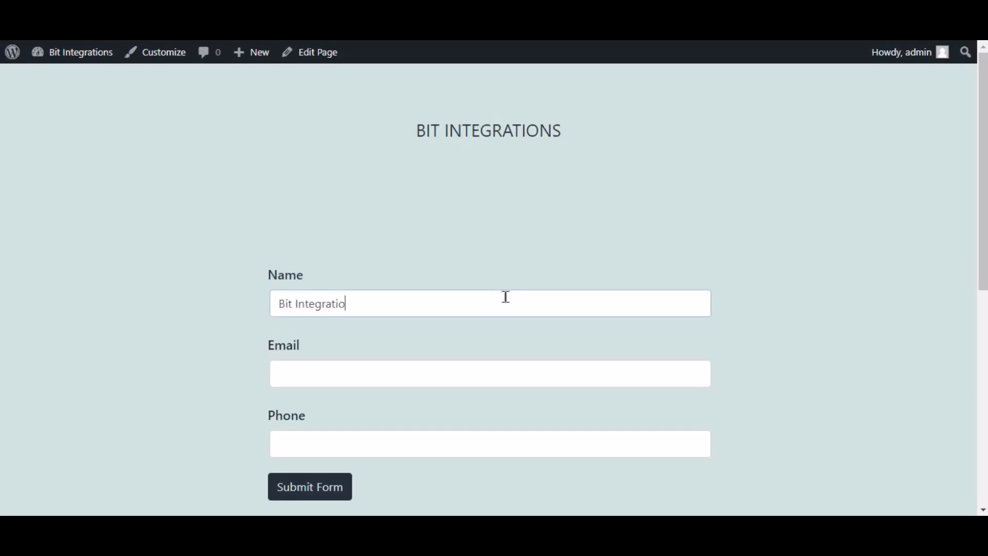
{"action": "key", "text": "Tab"}
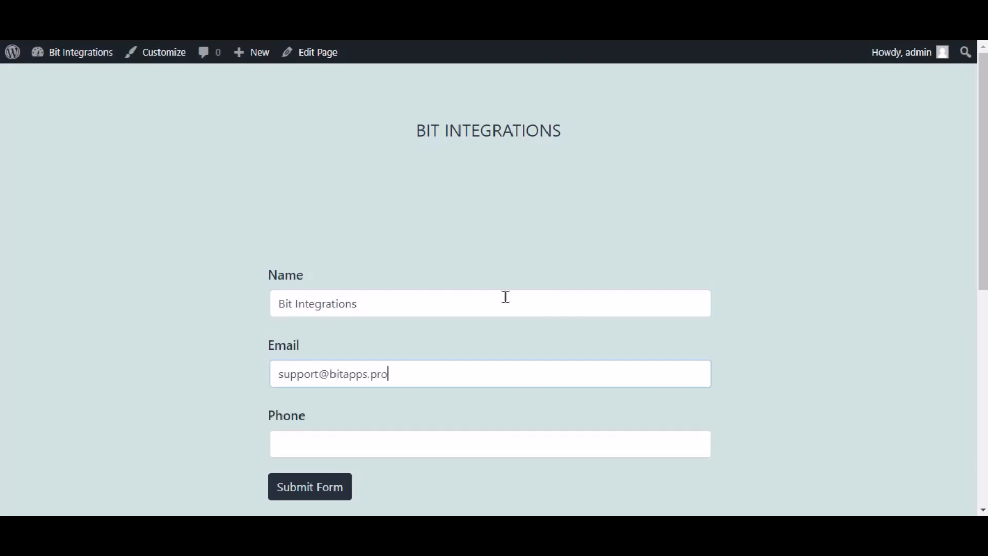
{"action": "key", "text": "Tab"}
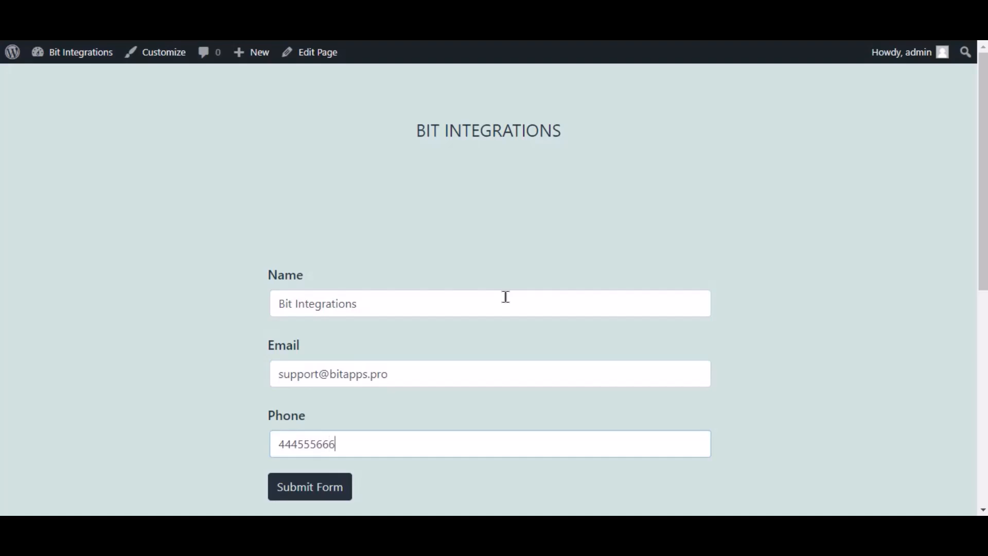
{"action": "left_click", "coordinate": [343, 490]}
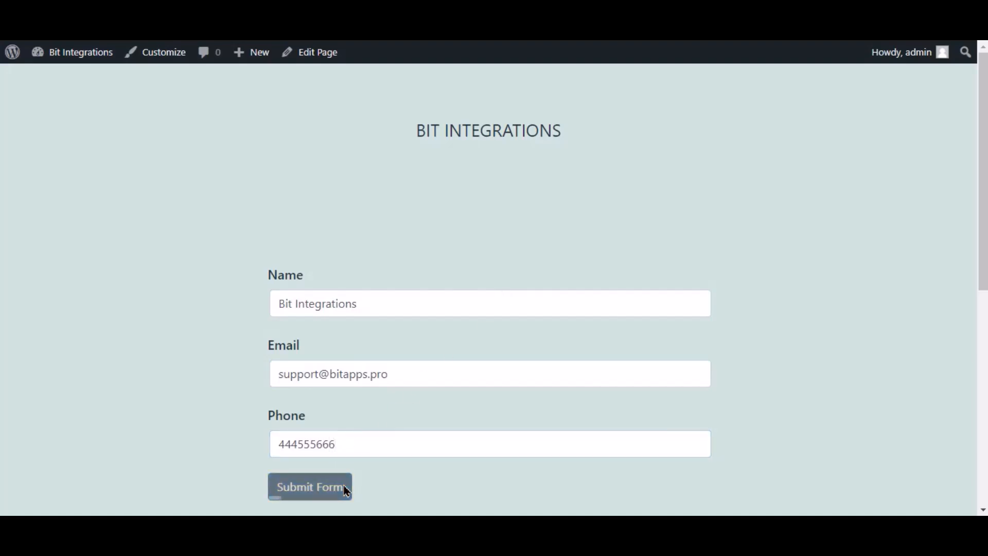